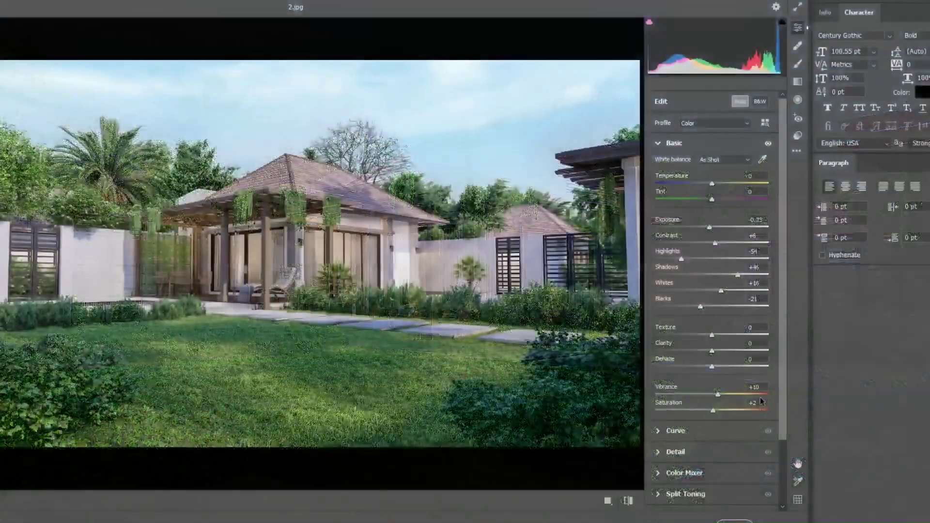
# In Camera Raw, set Vibrance 3, Dehaze 25, Clarity 50 and Texture 25.
pyautogui.click(750, 388)
pyautogui.write('3')
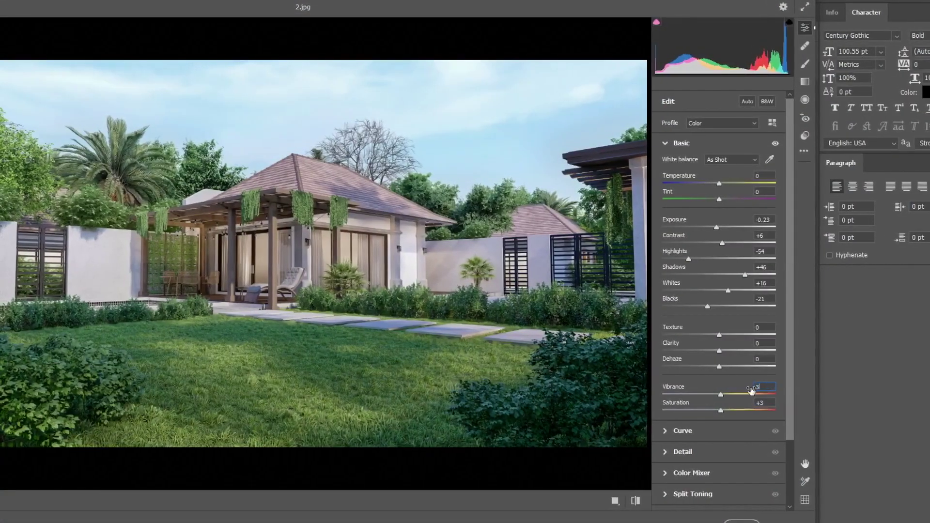
pyautogui.click(761, 358)
pyautogui.write('25')
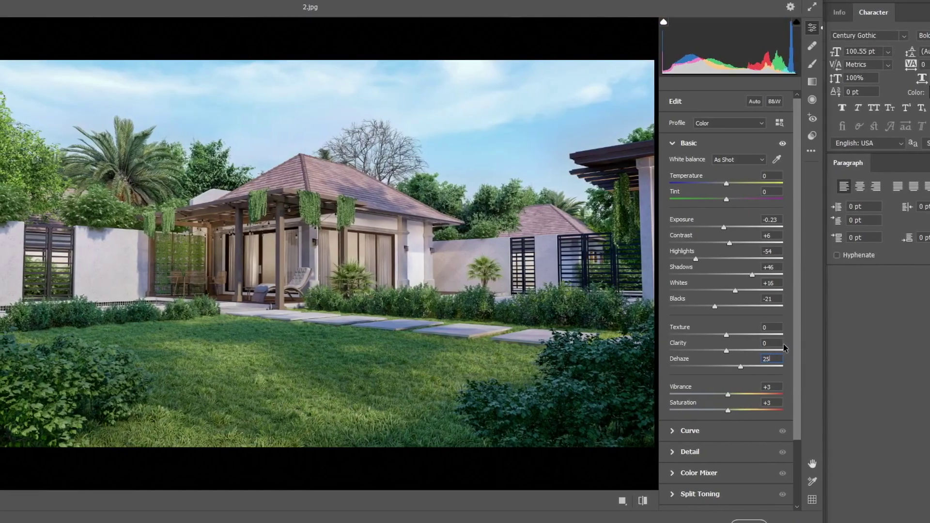
pyautogui.click(775, 344)
pyautogui.write('50')
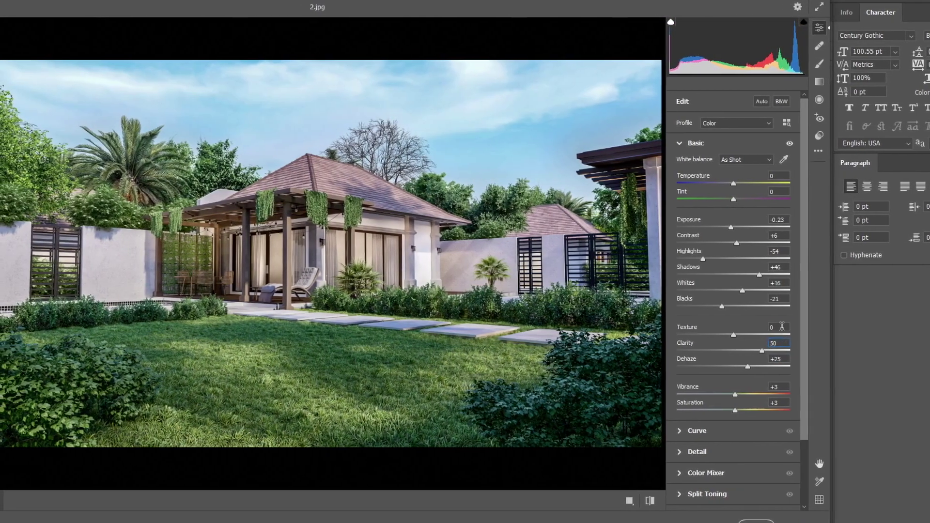
pyautogui.click(782, 326)
pyautogui.write('25')
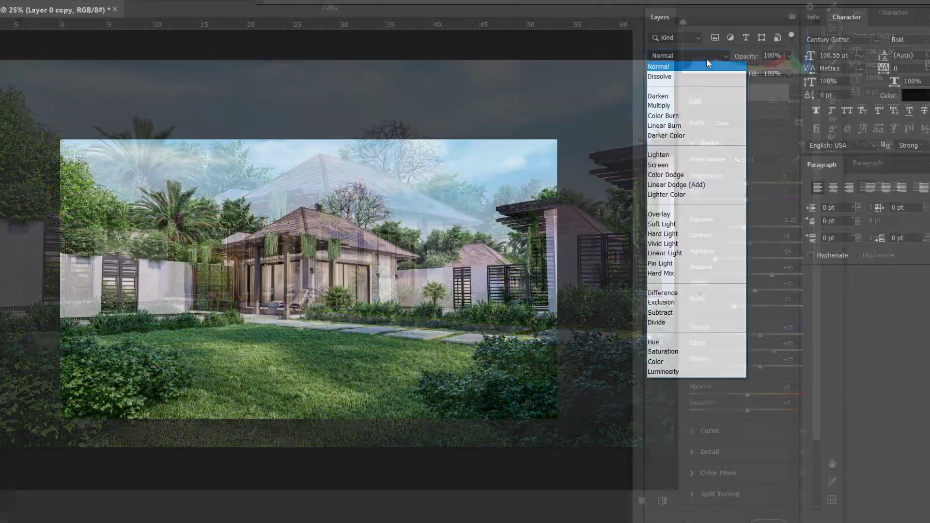
# Set Layer 0 copy to Soft Light at 40% opacity and apply a Gaussian Blur.
pyautogui.click(688, 228)
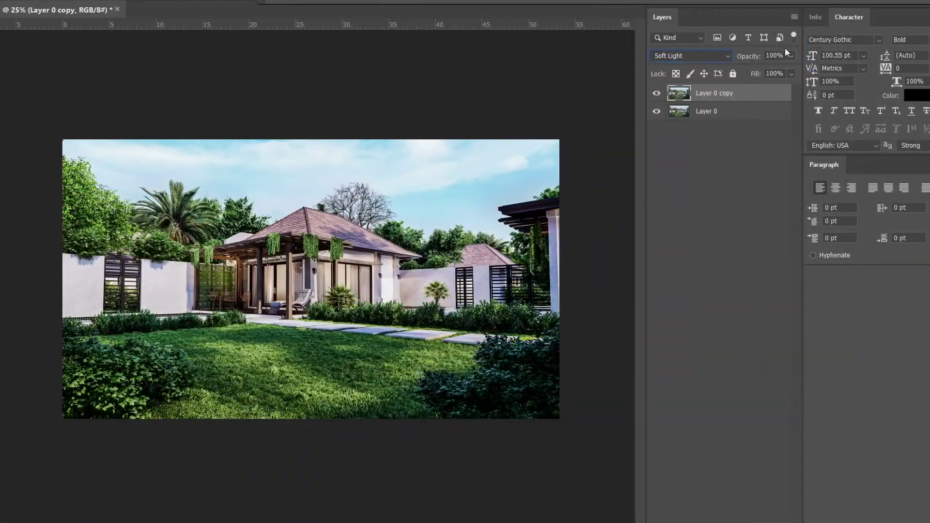
pyautogui.moveTo(791, 56); pyautogui.dragTo(757, 68)
pyautogui.click(147, 1)
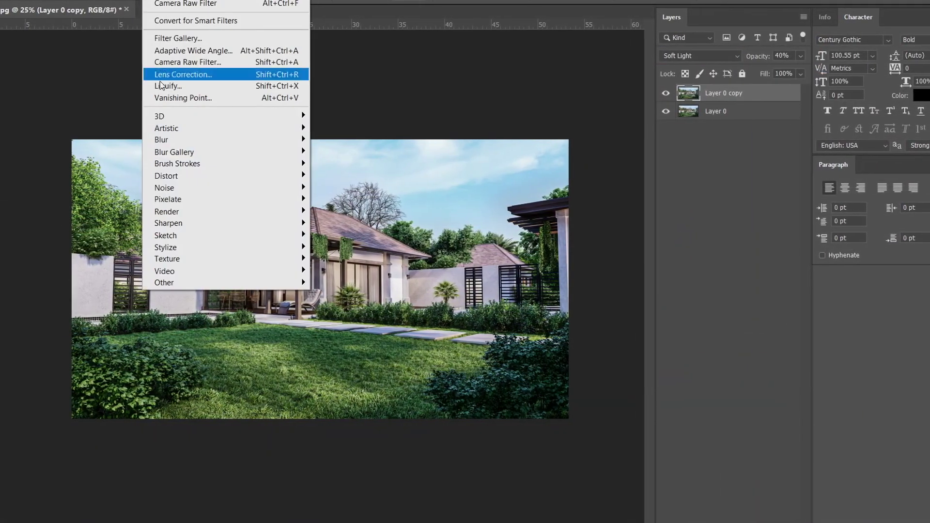
pyautogui.moveTo(165, 140)
pyautogui.click(349, 187)
pyautogui.click(523, 97)
pyautogui.click(800, 55)
pyautogui.moveTo(765, 71); pyautogui.dragTo(765, 94)
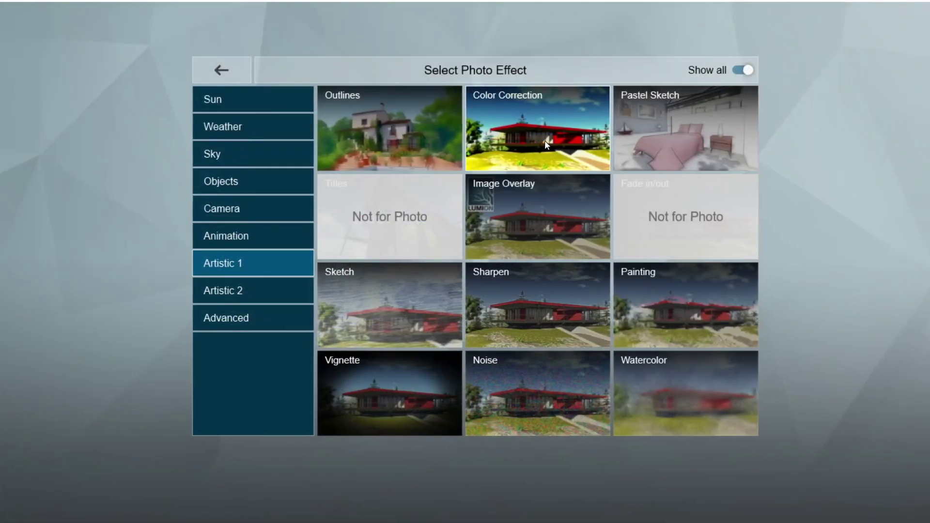
# Add a Color Correction effect to the 6 - Photo style and warm its temperature slightly.
pyautogui.click(545, 141)
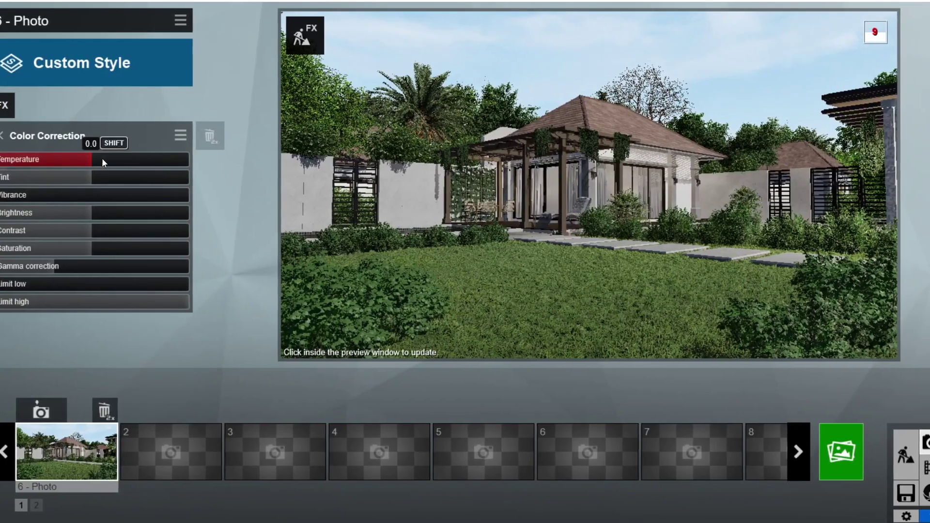
pyautogui.moveTo(101, 159)
pyautogui.mouseDown()
pyautogui.moveTo(90, 173)
pyautogui.moveTo(98, 175)
pyautogui.mouseUp()
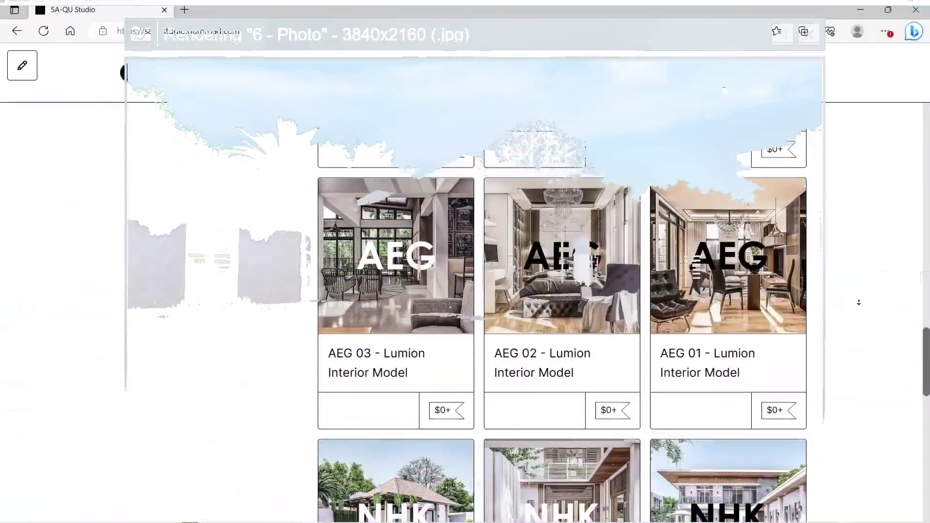
# Browse the SA-QU Studio Gumroad page and submit the free NHK 03 checkout.
pyautogui.scroll(-5, 858, 303)
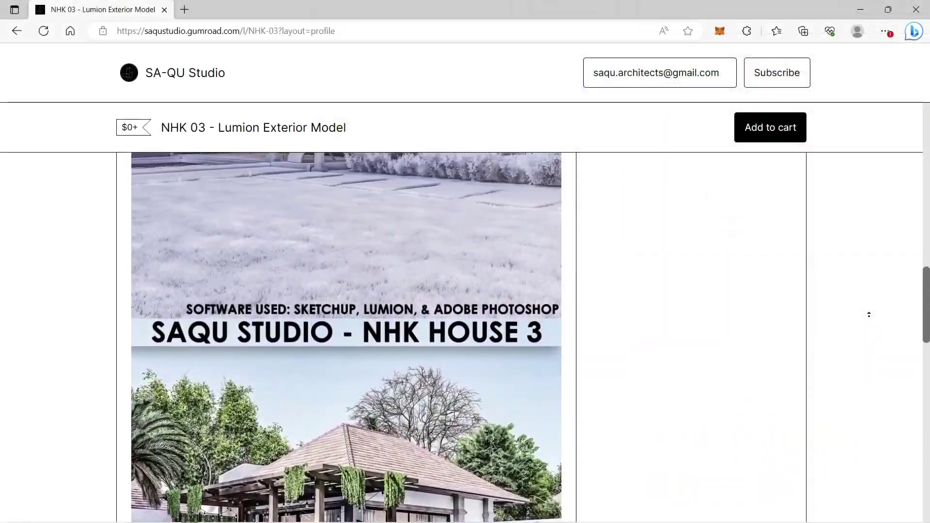
pyautogui.scroll(5, 867, 312)
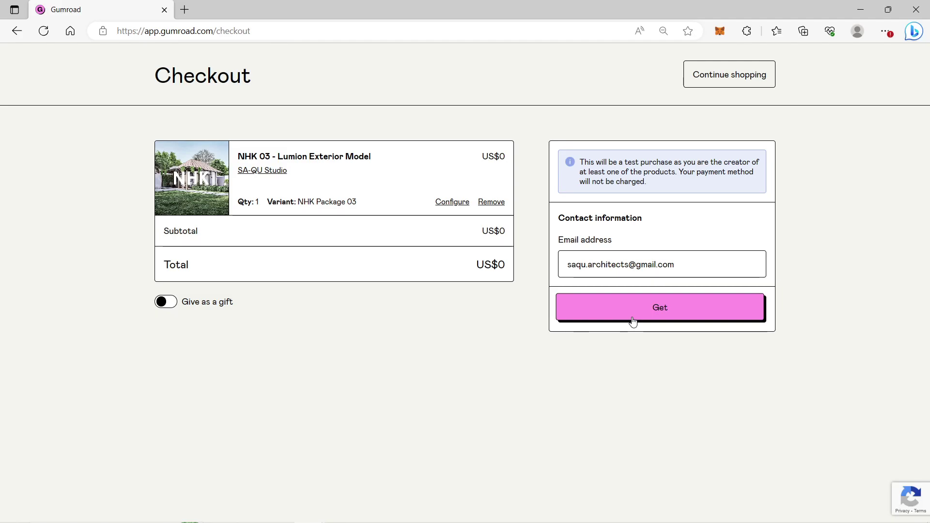
pyautogui.click(632, 321)
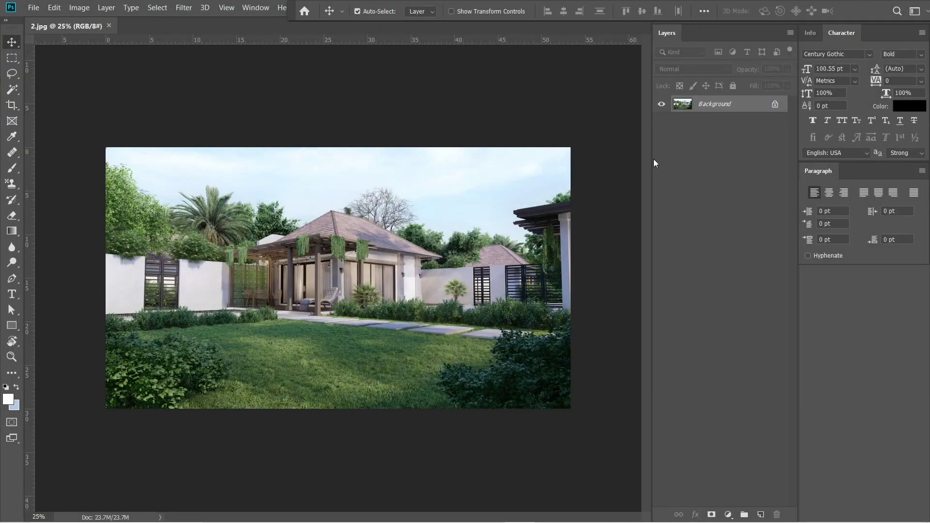
# Convert the Background into Layer 0 and open the Camera Raw Filter with Ctrl+Shift+A.
pyautogui.doubleClick(731, 110)
pyautogui.click(561, 147)
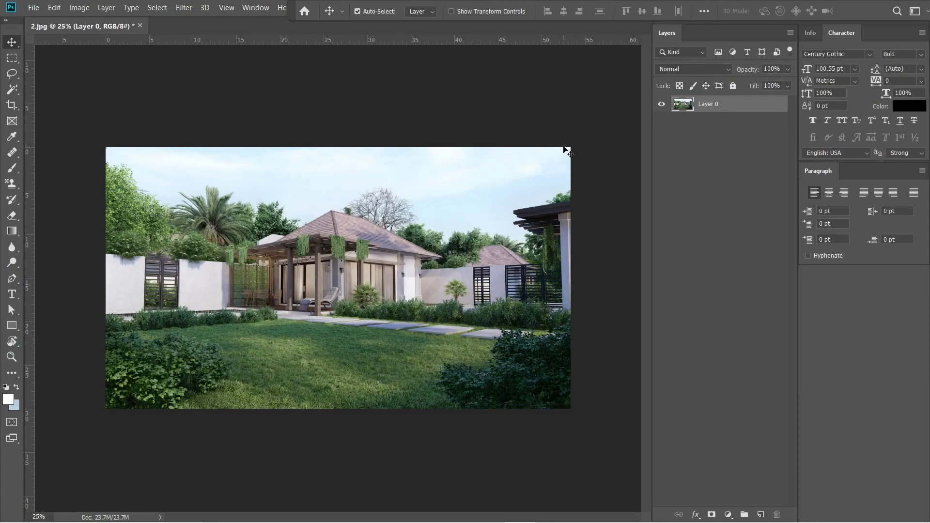
pyautogui.hotkey('ctrl', 'shift', 'a')
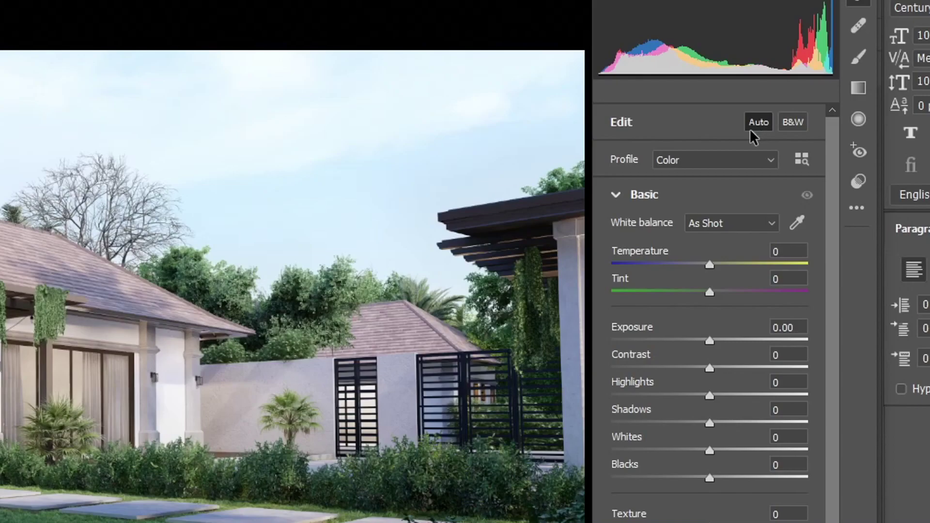
# Apply Auto tone, then set Highlights -21, Shadows +35, Exposure -0.15 and apply the Camera Raw edit.
pyautogui.click(731, 114)
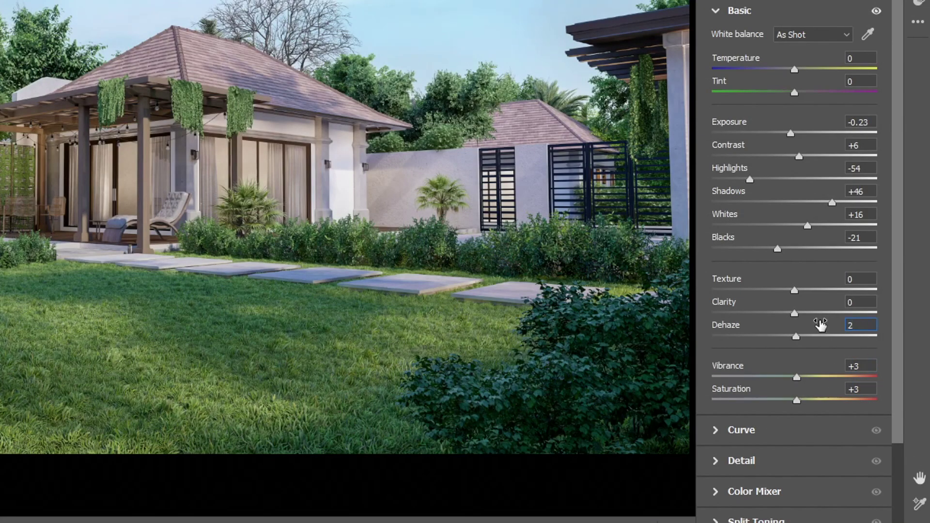
pyautogui.write('5')
pyautogui.write('50')
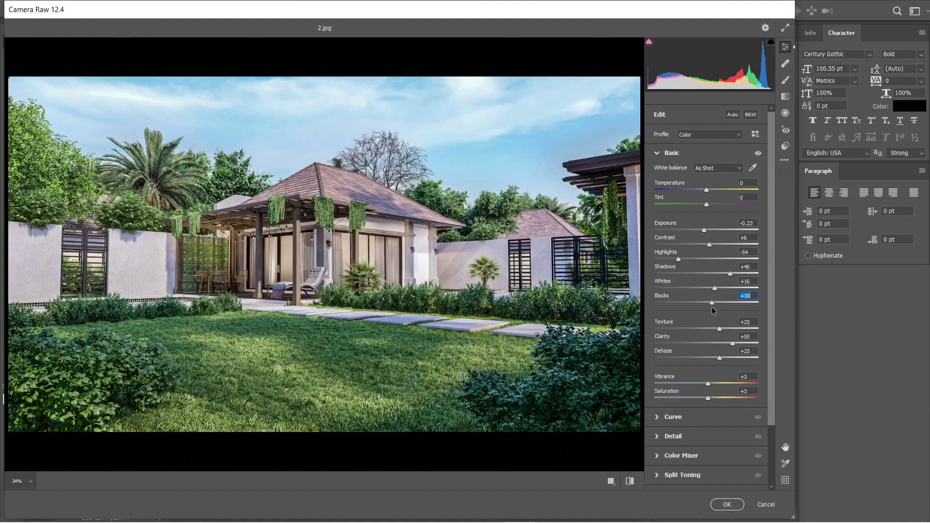
pyautogui.moveTo(712, 288); pyautogui.dragTo(697, 263)
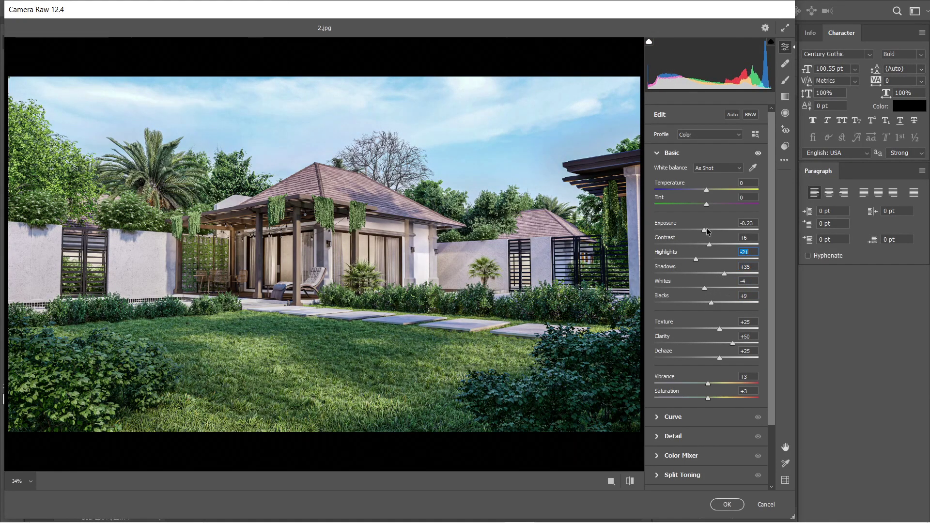
pyautogui.moveTo(704, 230); pyautogui.dragTo(706, 230)
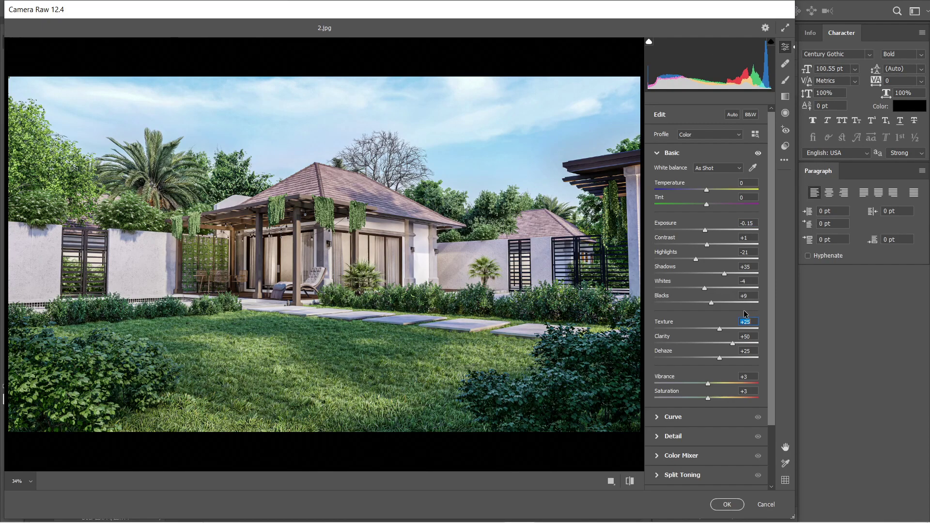
pyautogui.click(729, 504)
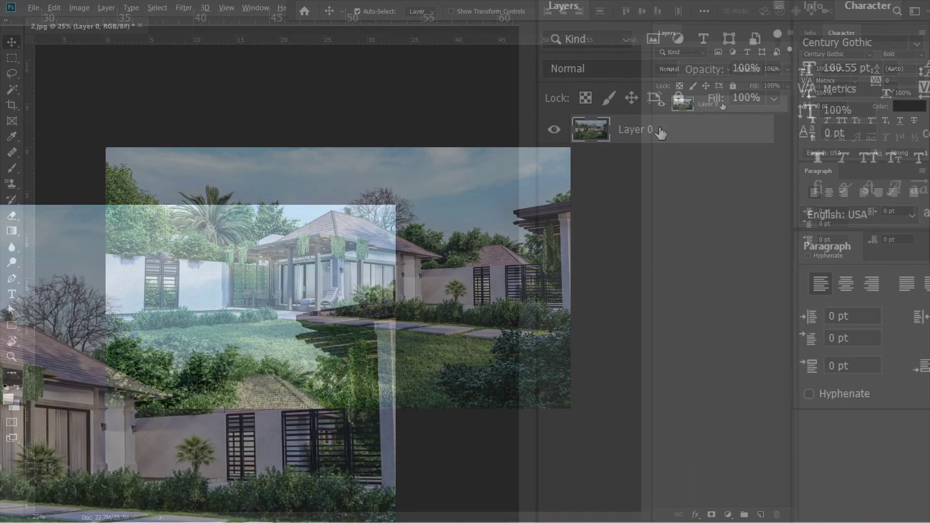
# Duplicate Layer 0, move the copy to the top, and set it to Soft Light at 40% opacity.
pyautogui.moveTo(722, 106); pyautogui.dragTo(732, 119)
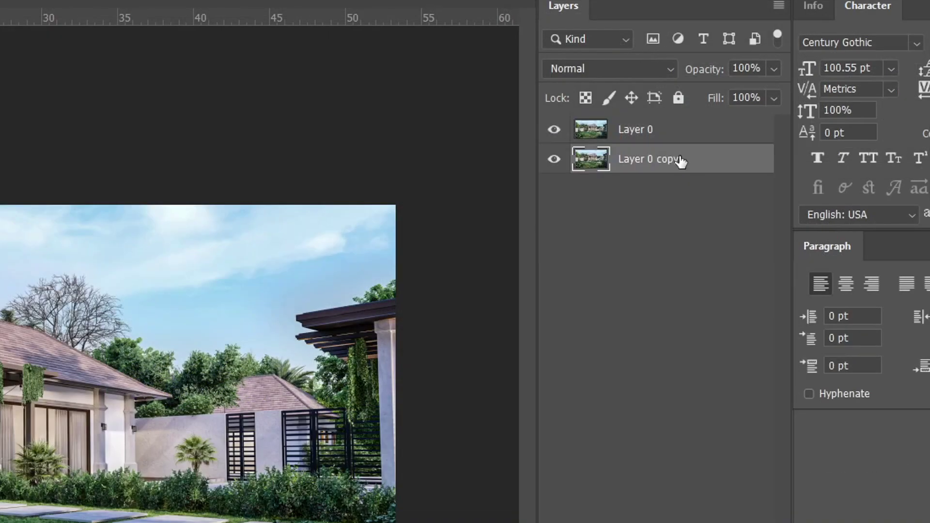
pyautogui.moveTo(666, 159); pyautogui.dragTo(696, 119)
pyautogui.click(638, 73)
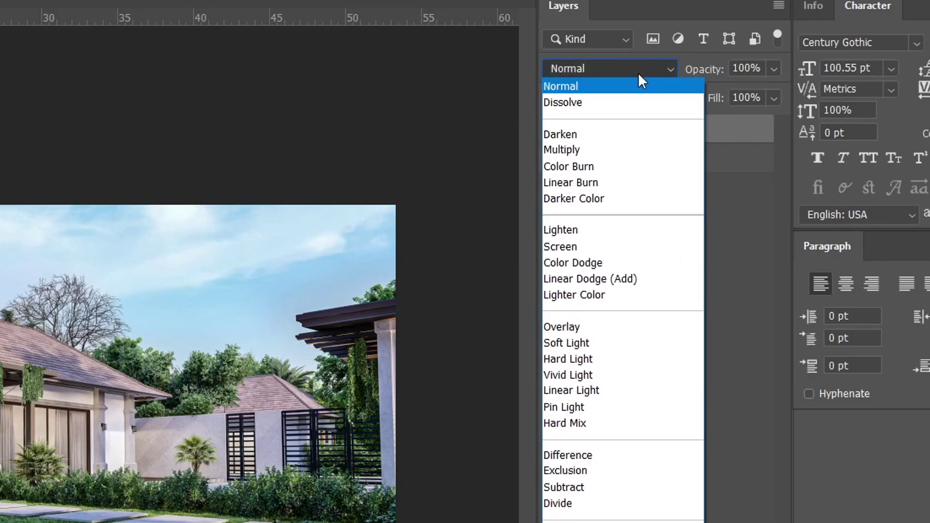
pyautogui.click(583, 346)
pyautogui.moveTo(774, 68); pyautogui.dragTo(719, 105)
# Apply a 5-pixel Gaussian Blur to the Layer 0 copy.
pyautogui.click(184, 7)
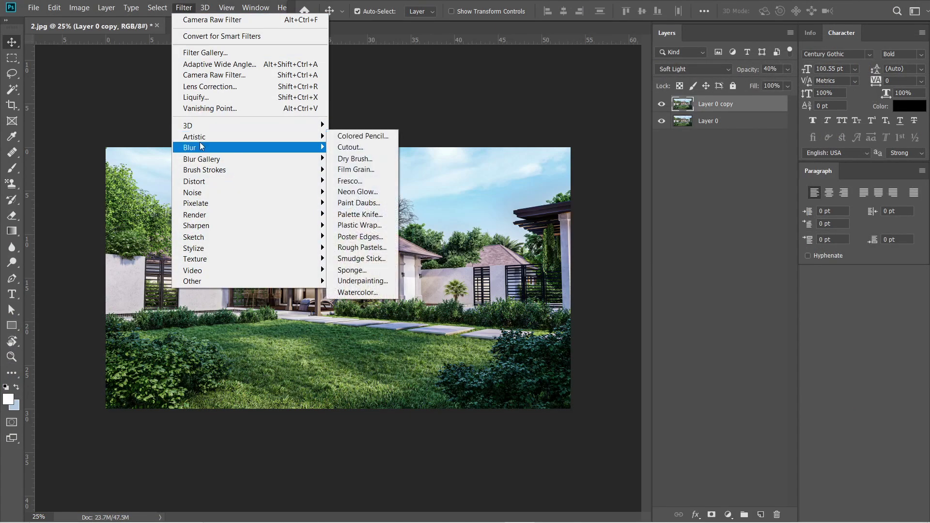
pyautogui.moveTo(201, 147)
pyautogui.click(347, 192)
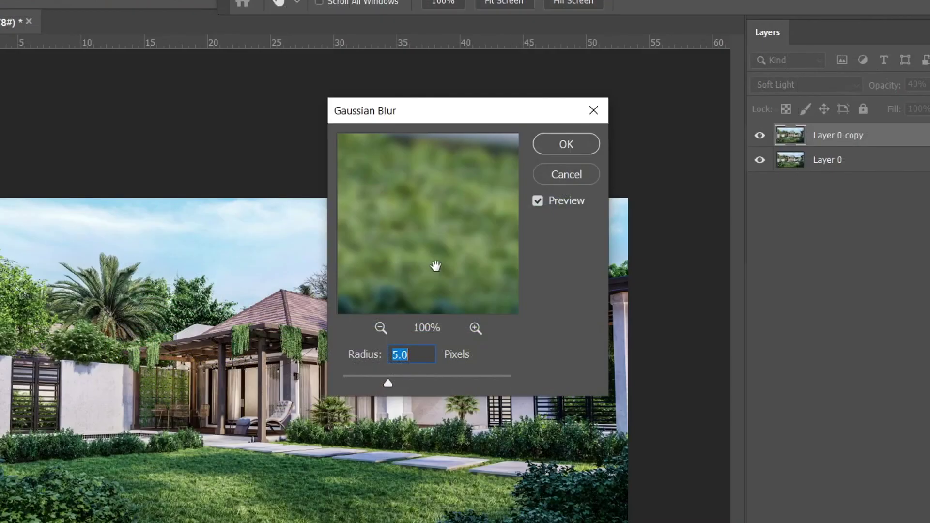
pyautogui.click(566, 145)
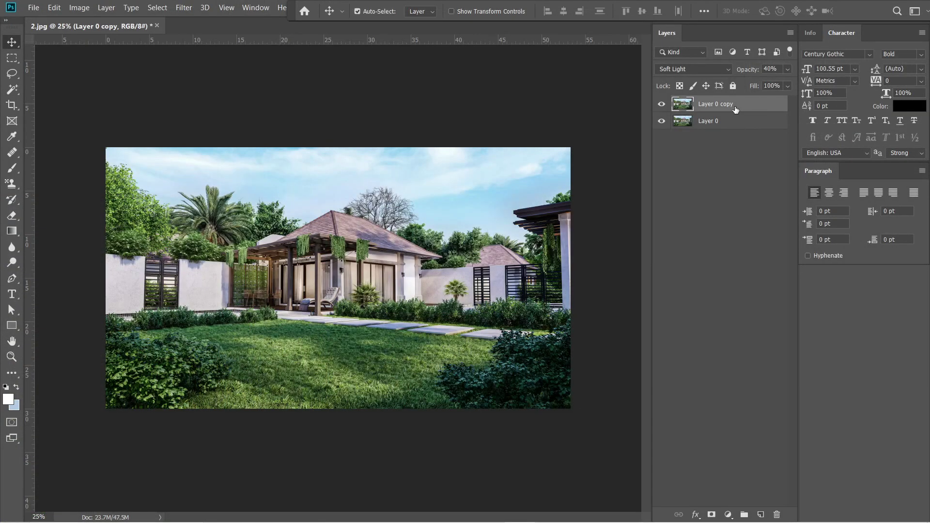
# Merge visible layers into Layer 1, desaturate it, and blend it in Overlay at 25% opacity.
pyautogui.hotkey('ctrl', 'shift', 'alt', 'e')
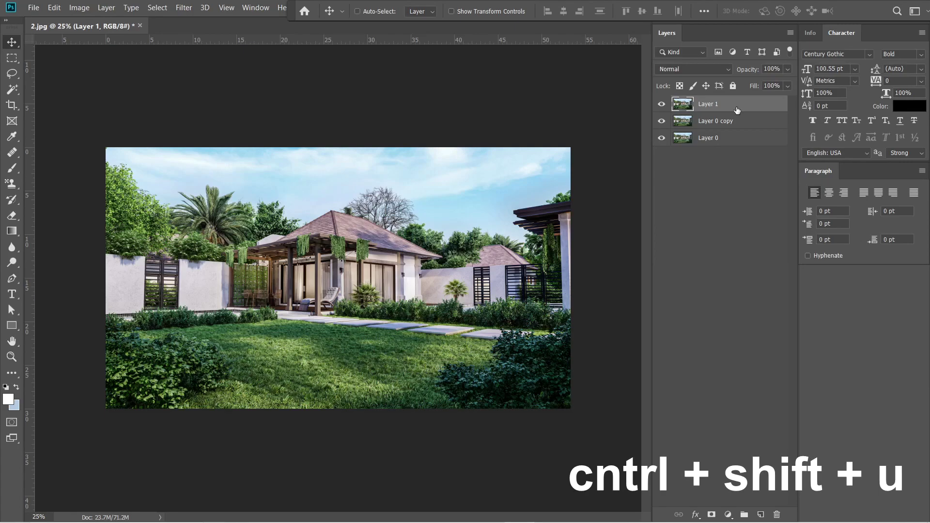
pyautogui.hotkey('ctrl', 'shift', 'u')
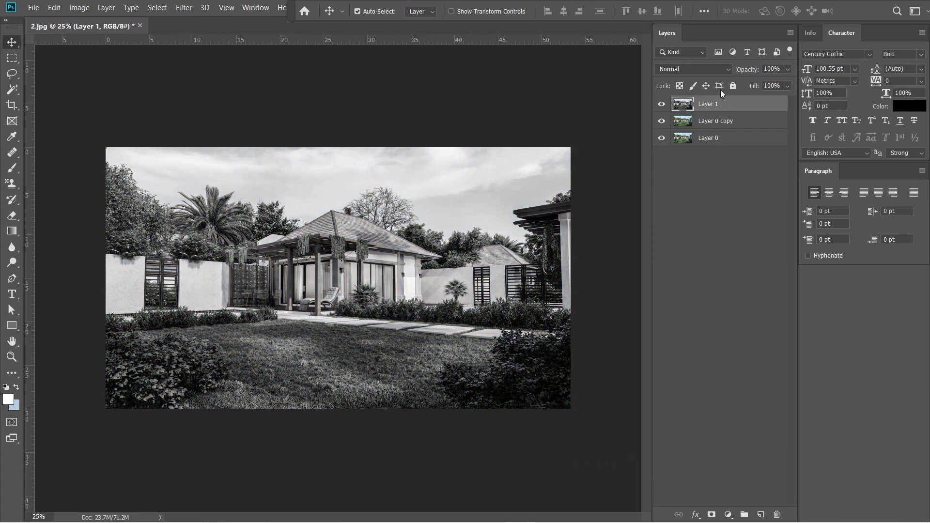
pyautogui.click(706, 69)
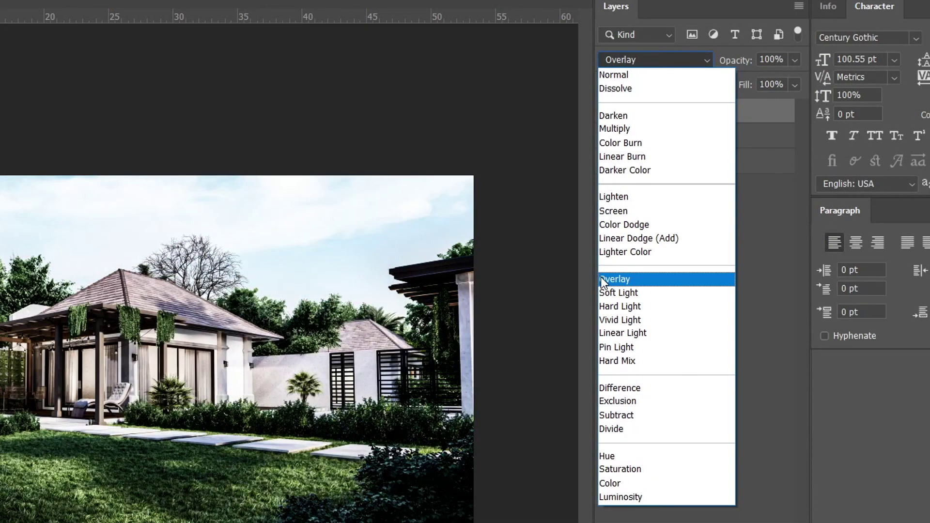
pyautogui.click(612, 279)
pyautogui.moveTo(742, 83); pyautogui.dragTo(733, 87)
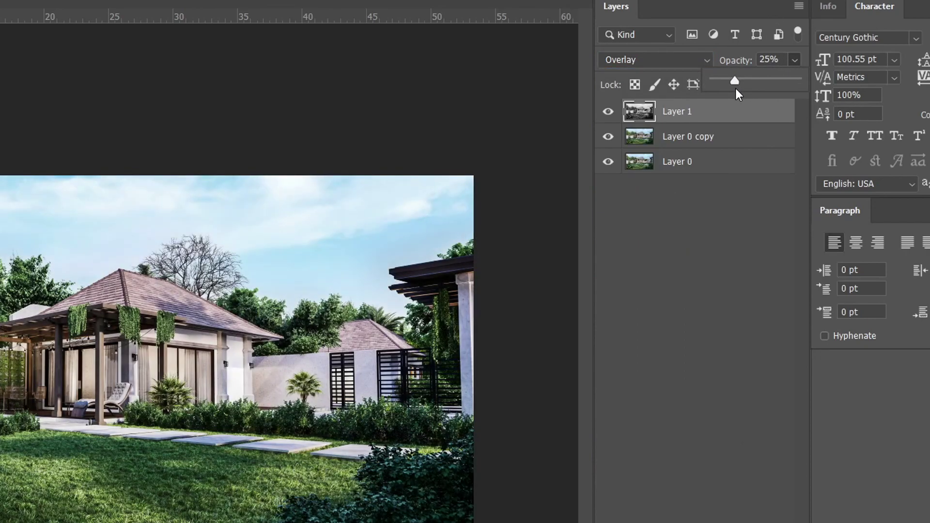
# Open the High Pass filter from Filter > Other.
pyautogui.click(187, 9)
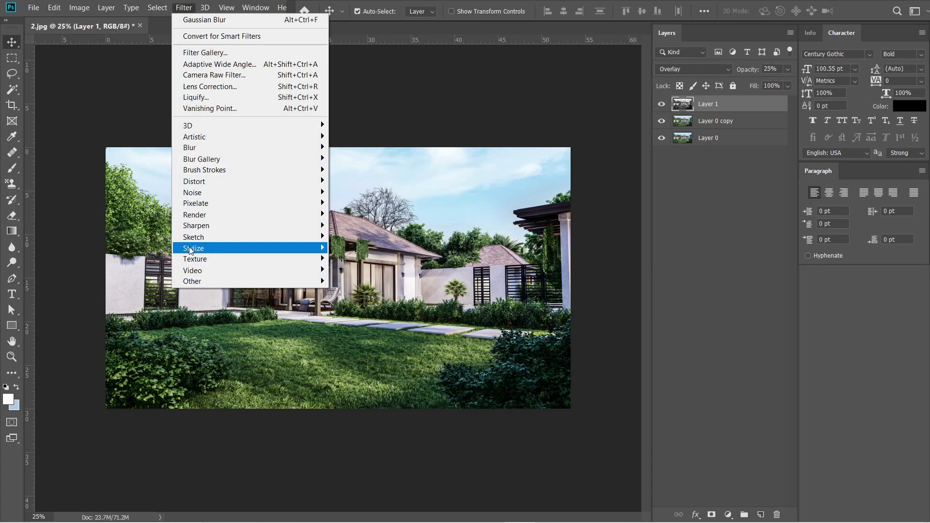
pyautogui.moveTo(195, 281)
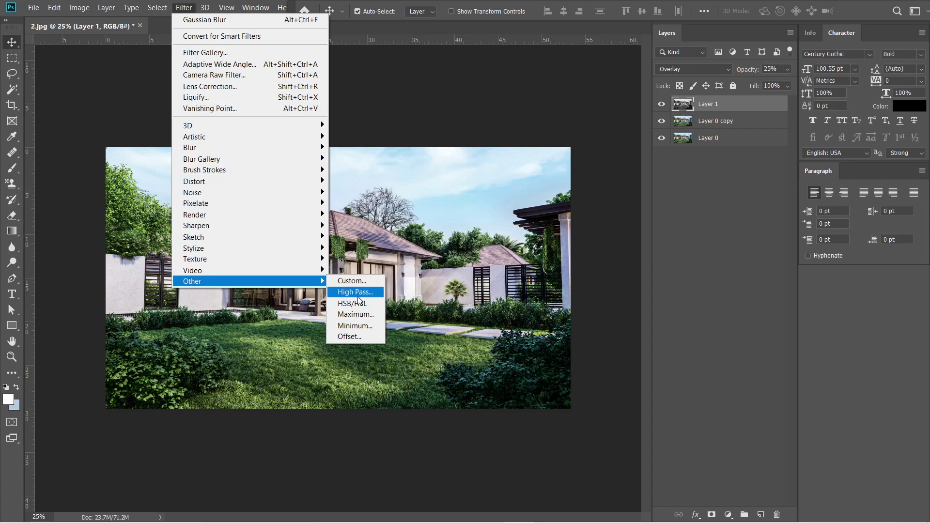
pyautogui.click(347, 294)
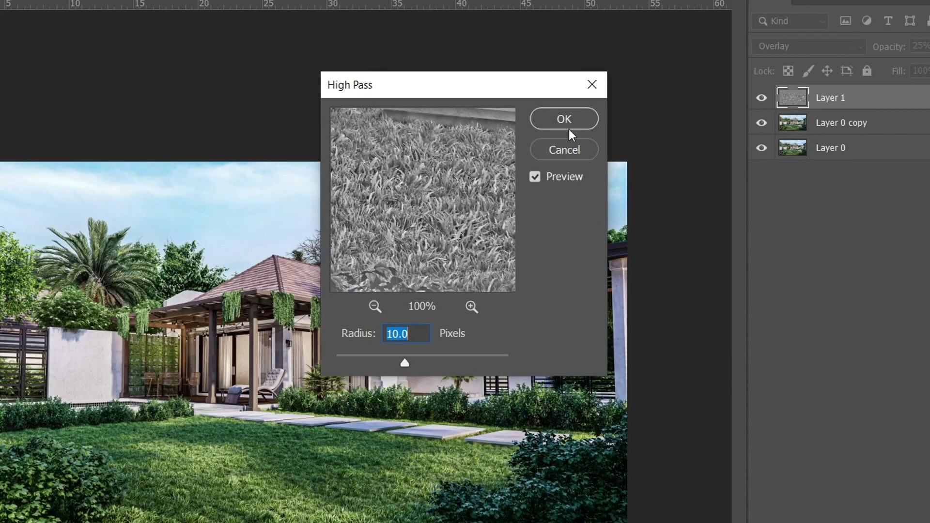
# Apply High Pass at radius 10.0 and save the image as JPEG '_1' in the Edited folder.
pyautogui.click(572, 114)
pyautogui.click(33, 7)
pyautogui.click(58, 149)
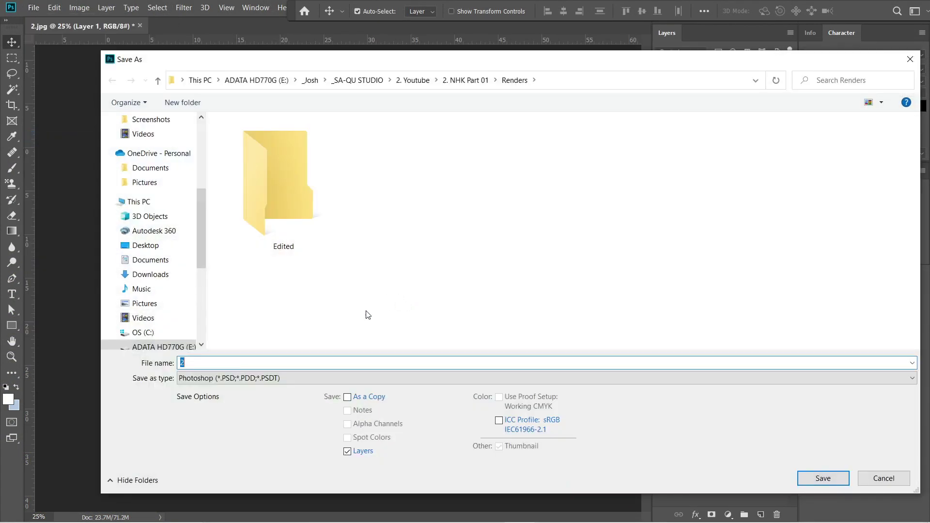
pyautogui.click(369, 378)
pyautogui.click(227, 297)
pyautogui.rightClick(396, 284)
pyautogui.doubleClick(281, 177)
pyautogui.doubleClick(271, 364)
pyautogui.write('_')
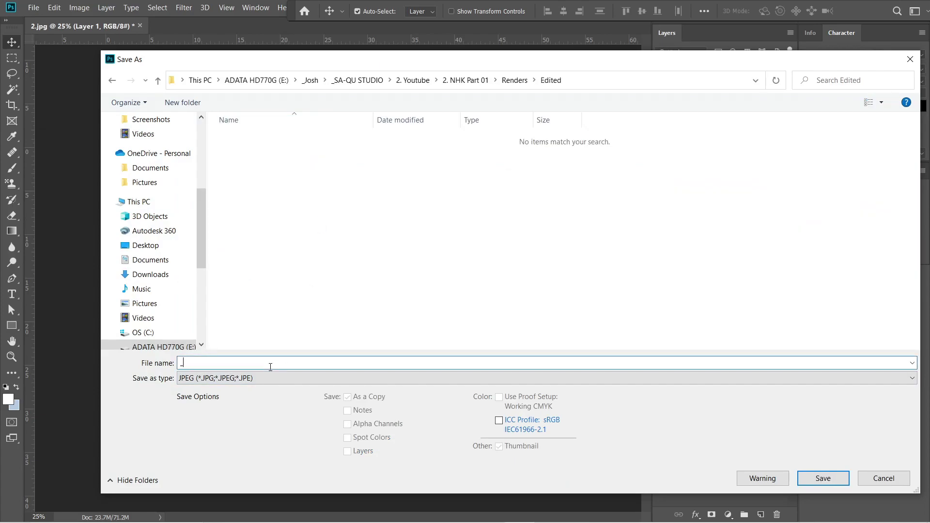
pyautogui.write('1')
pyautogui.press('Return')
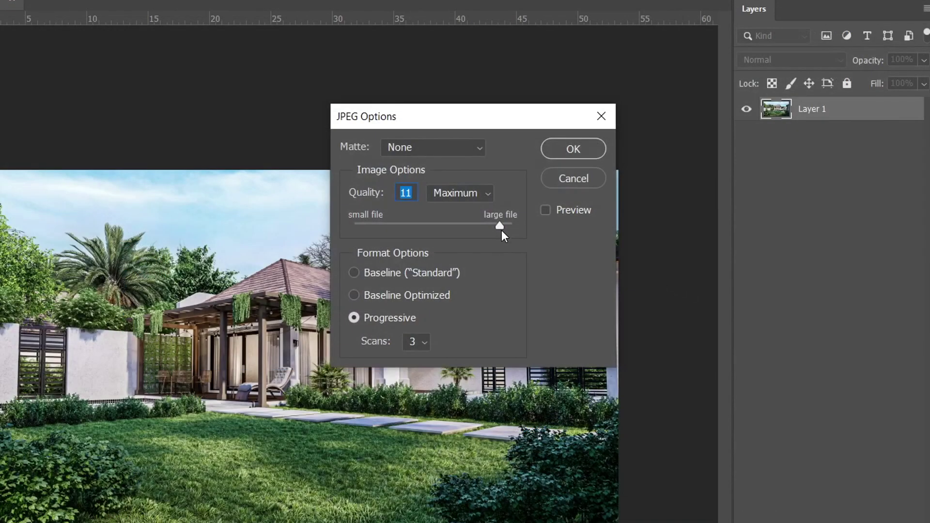
pyautogui.click(573, 149)
# Reopen _1.jpg and convert its Background into Layer 0.
pyautogui.click(32, 7)
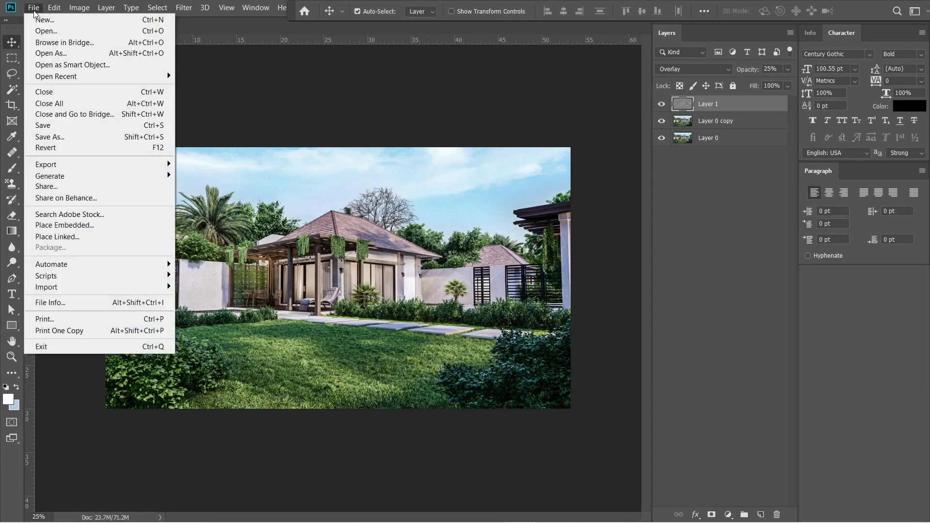
pyautogui.click(41, 28)
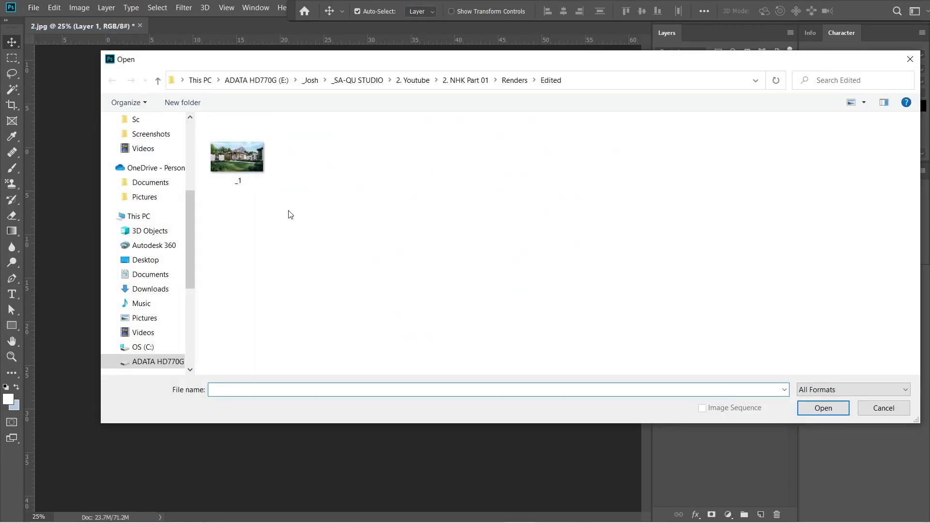
pyautogui.doubleClick(294, 167)
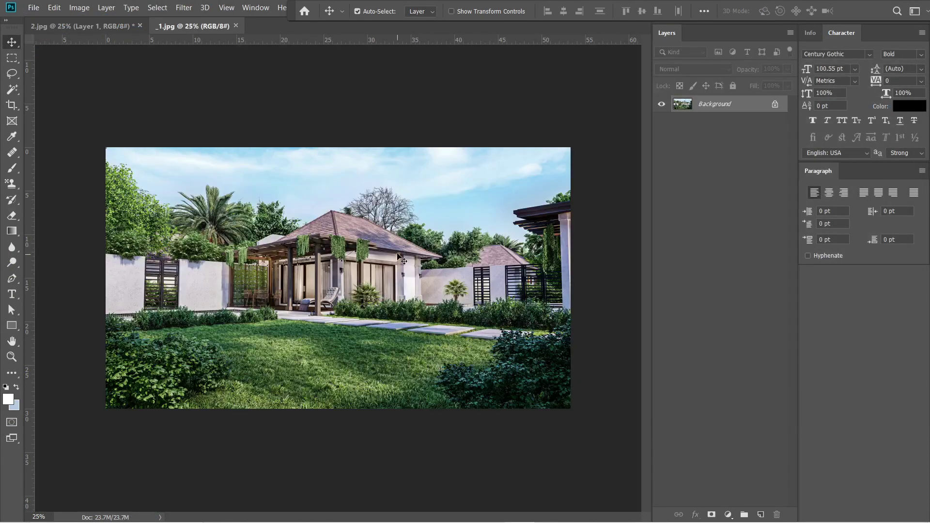
pyautogui.doubleClick(726, 108)
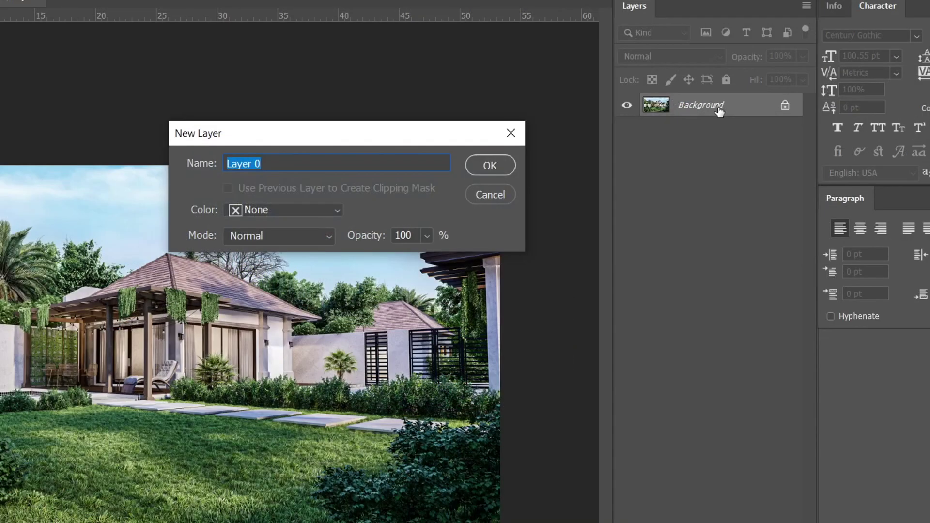
pyautogui.click(485, 164)
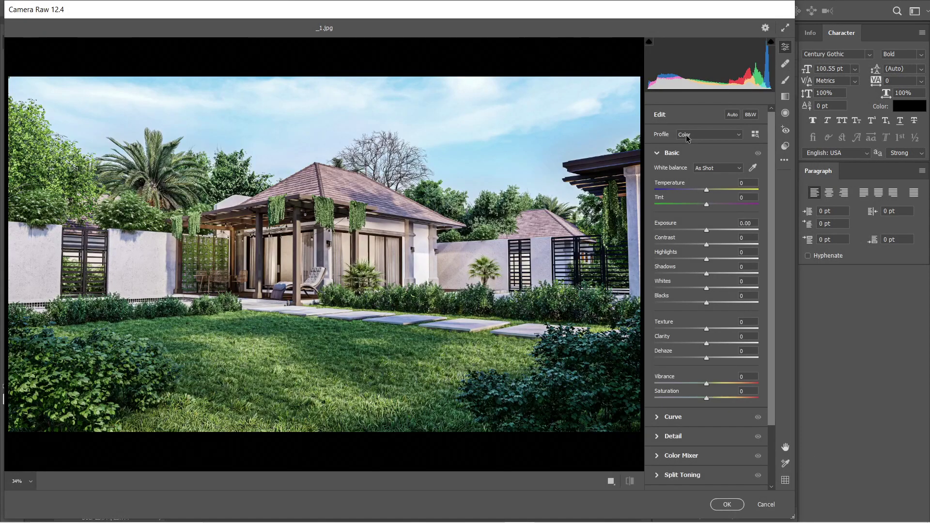
# In Camera Raw, set Clarity +55, Texture -100, Blacks +25 and Contrast +6, then apply.
pyautogui.moveTo(706, 344); pyautogui.dragTo(718, 345)
pyautogui.moveTo(797, 289); pyautogui.dragTo(829, 311)
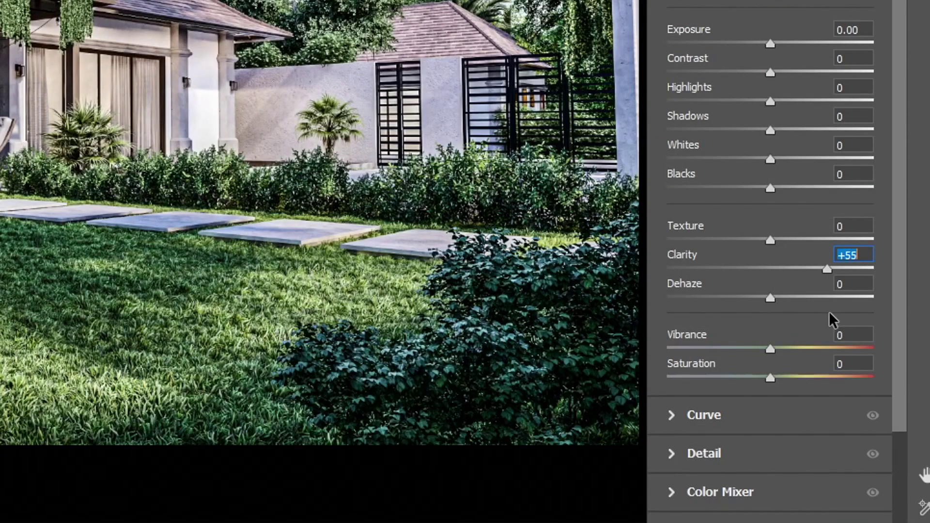
pyautogui.click(768, 239)
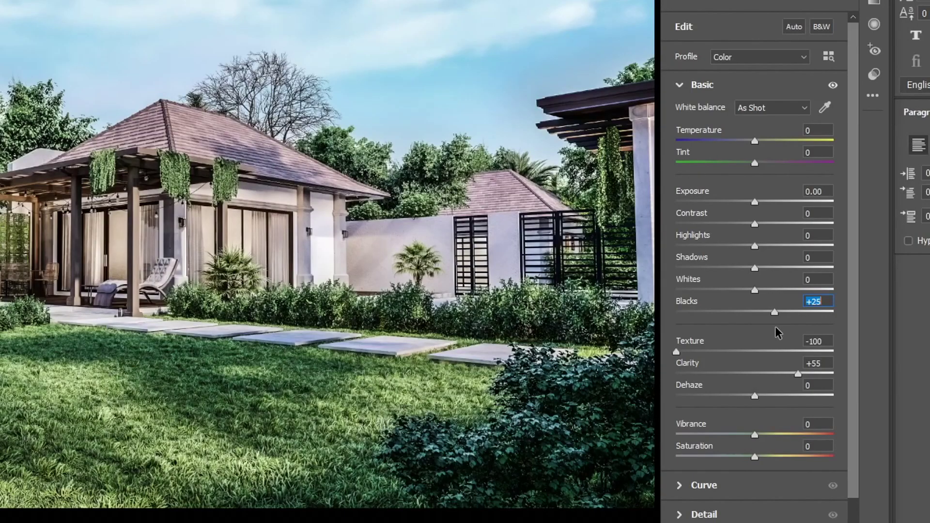
pyautogui.hotkey('shift', 'Tab')
pyautogui.hotkey('shift', 'Tab')
pyautogui.hotkey('shift', 'Tab')
pyautogui.moveTo(757, 223); pyautogui.dragTo(759, 225)
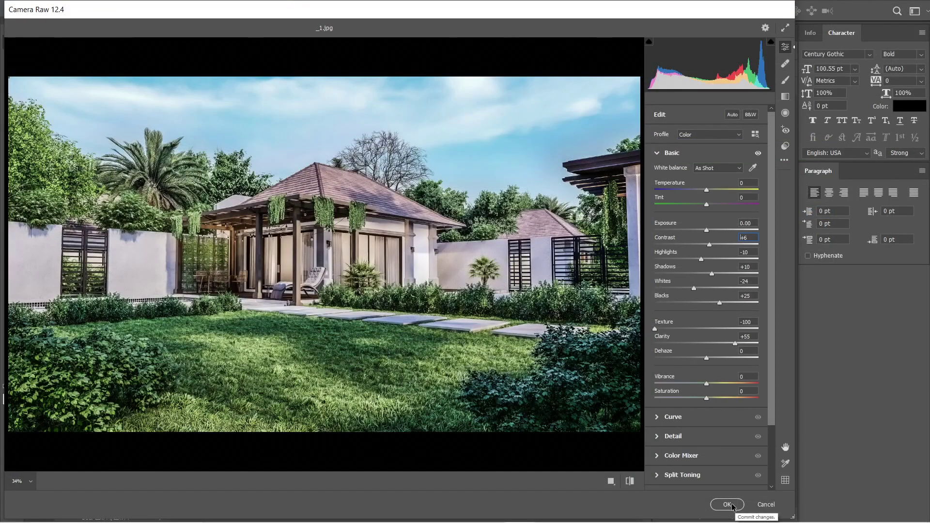
pyautogui.click(727, 504)
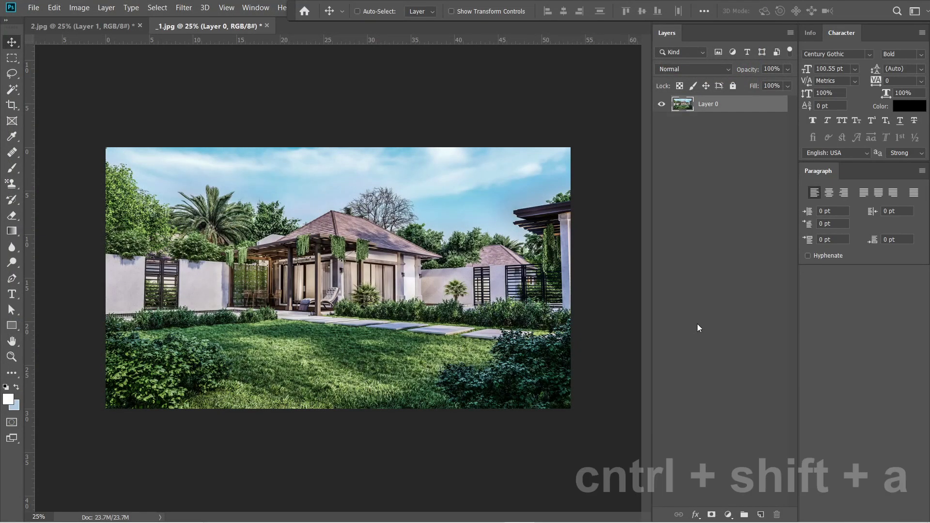
# Run a second Camera Raw pass raising Vibrance to +18 and Saturation to +6.
pyautogui.hotkey('ctrl', 'shift', 'a')
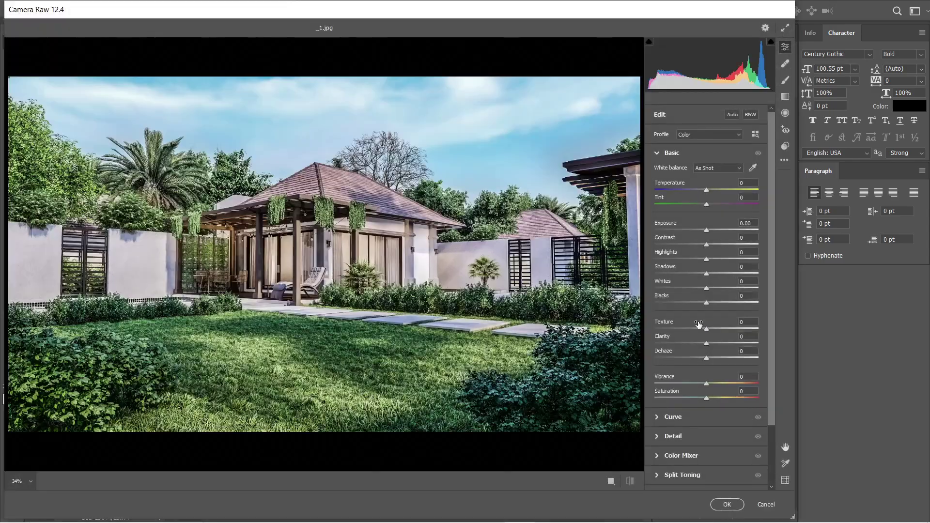
pyautogui.moveTo(707, 384); pyautogui.dragTo(716, 383)
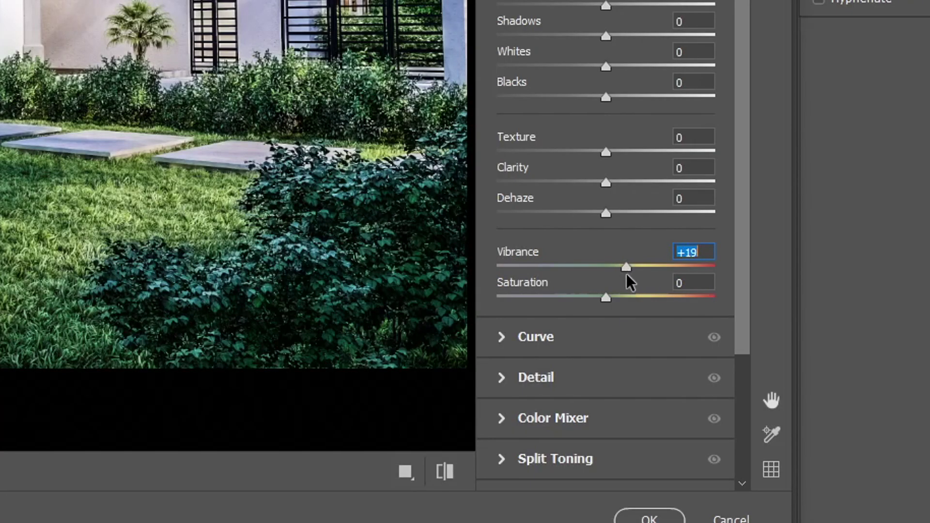
pyautogui.click(613, 300)
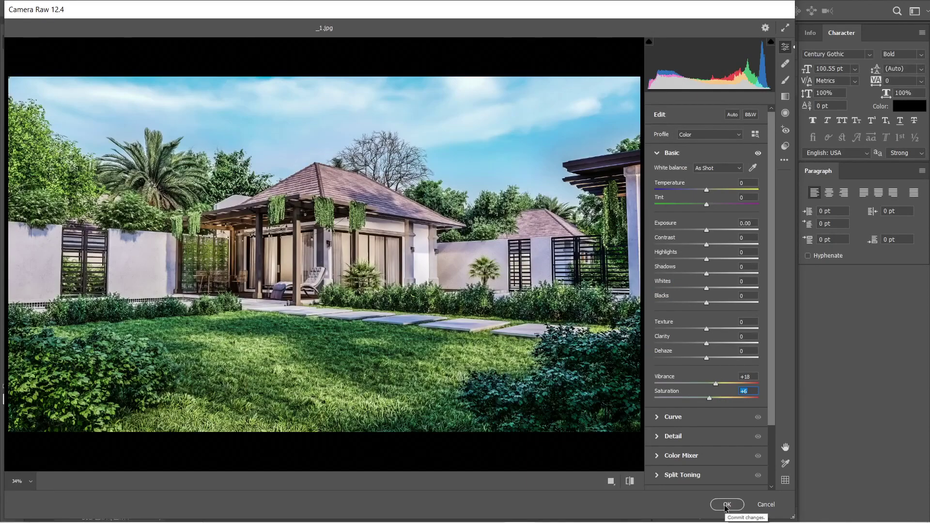
pyautogui.click(726, 505)
pyautogui.click(33, 8)
# Save the edited image as JPEG '_2' in the Edited folder at quality 12.
pyautogui.click(43, 135)
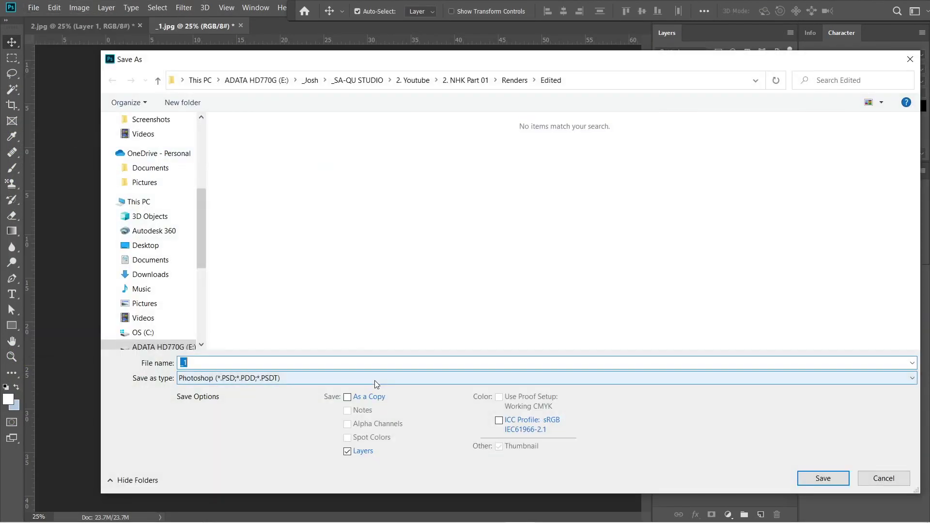
pyautogui.click(327, 361)
pyautogui.press('BackSpace')
pyautogui.write('2')
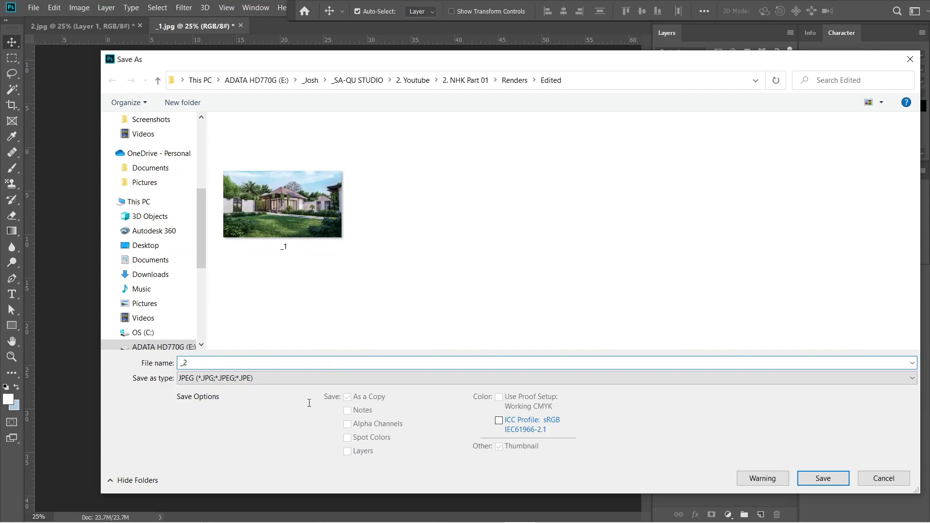
pyautogui.press('Return')
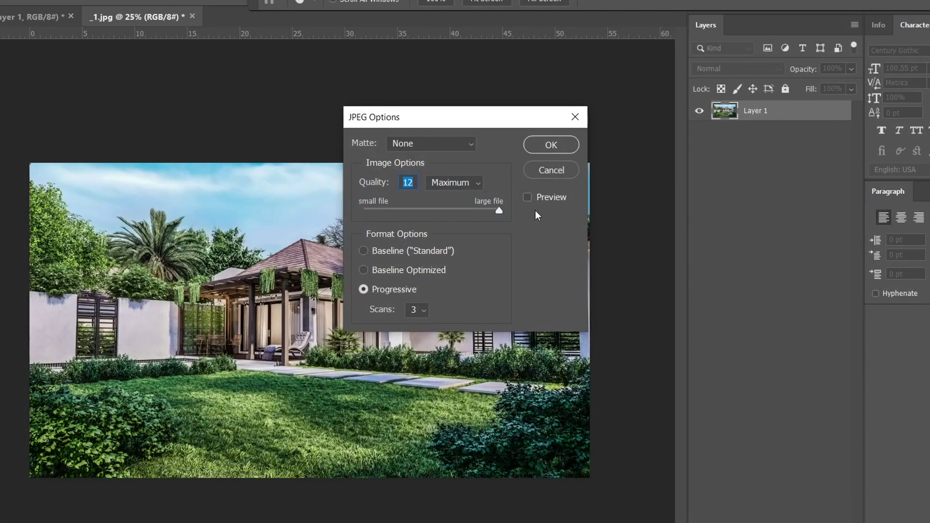
pyautogui.click(551, 145)
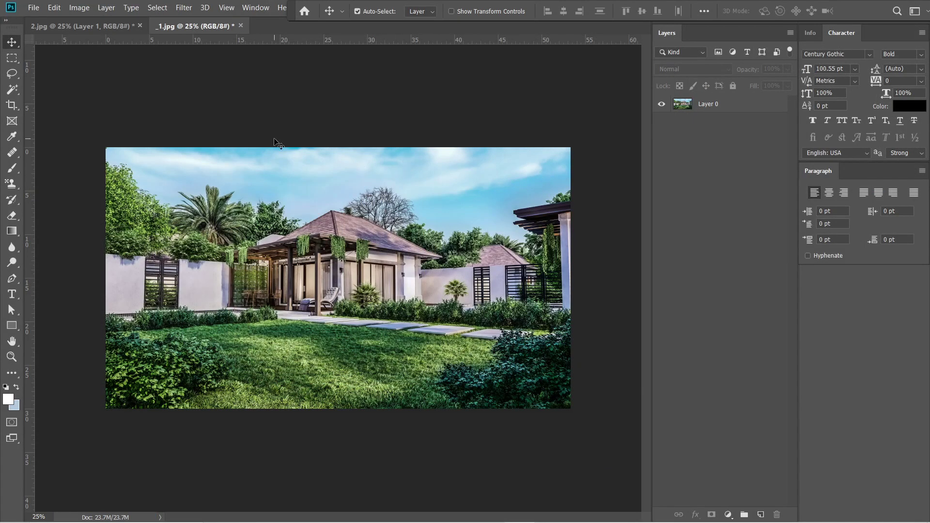